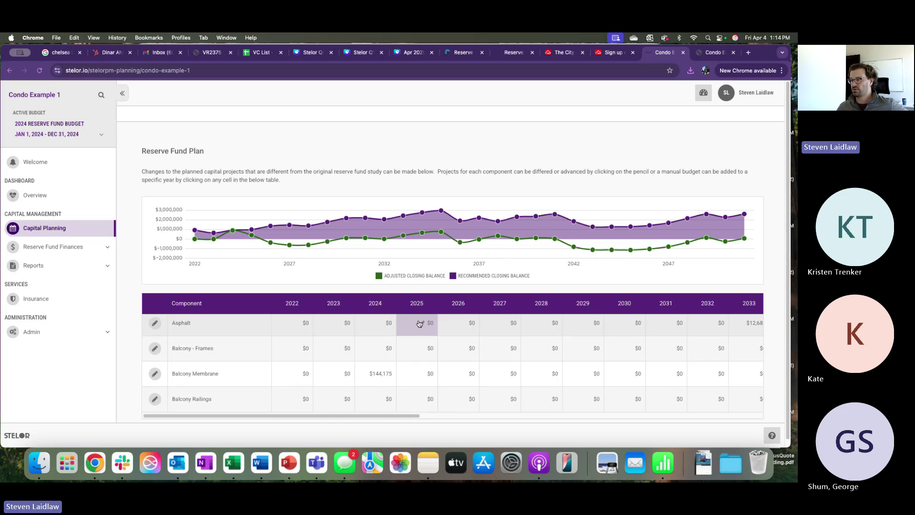
- Open the Caulking component's budget and check its planned expenditures for 2025 and 2026
scroll(420, 324, down, 1)
scroll(420, 325, down, 3)
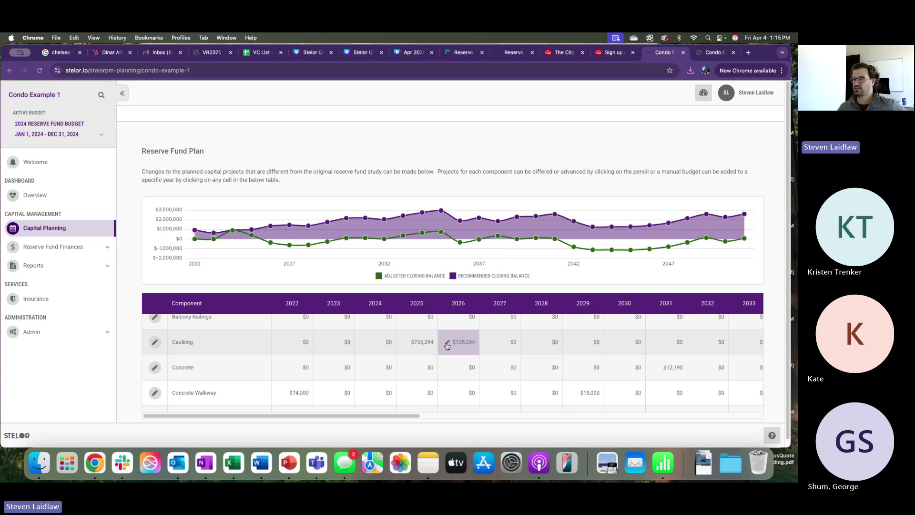
click(155, 342)
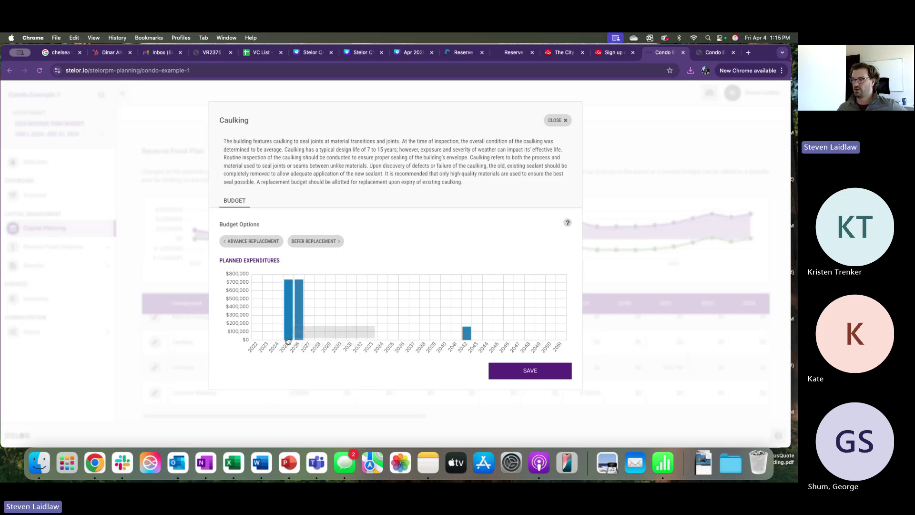
mouse_move(298, 339)
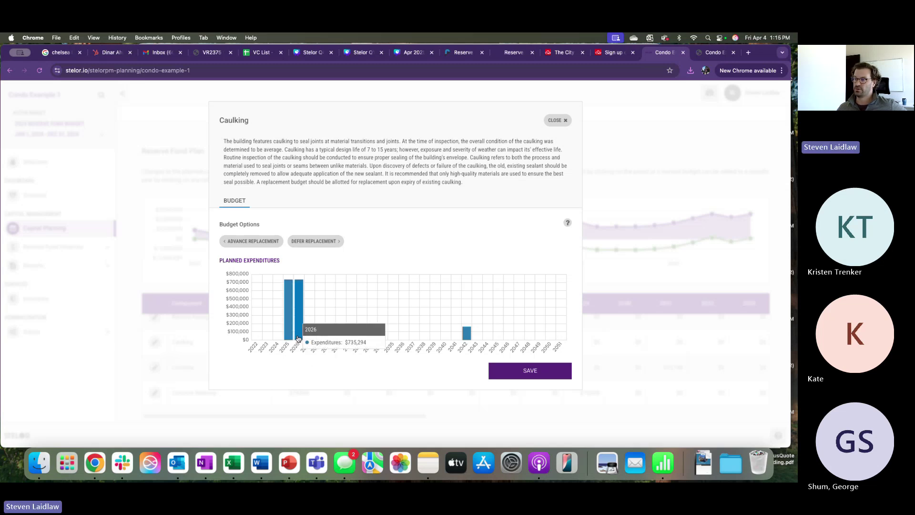
- Try deferring the Caulking replacement by two years, and advance it back to 2025 and 2026
click(321, 241)
click(321, 242)
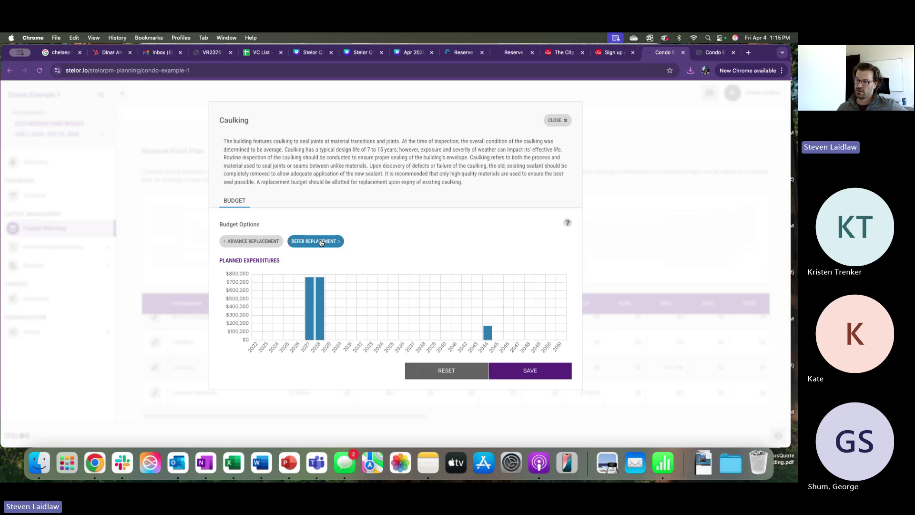
mouse_move(310, 337)
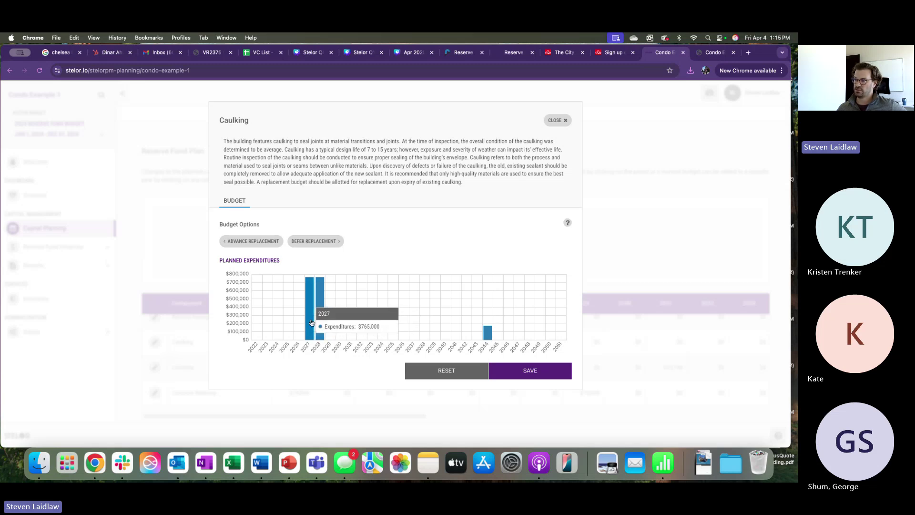
click(260, 243)
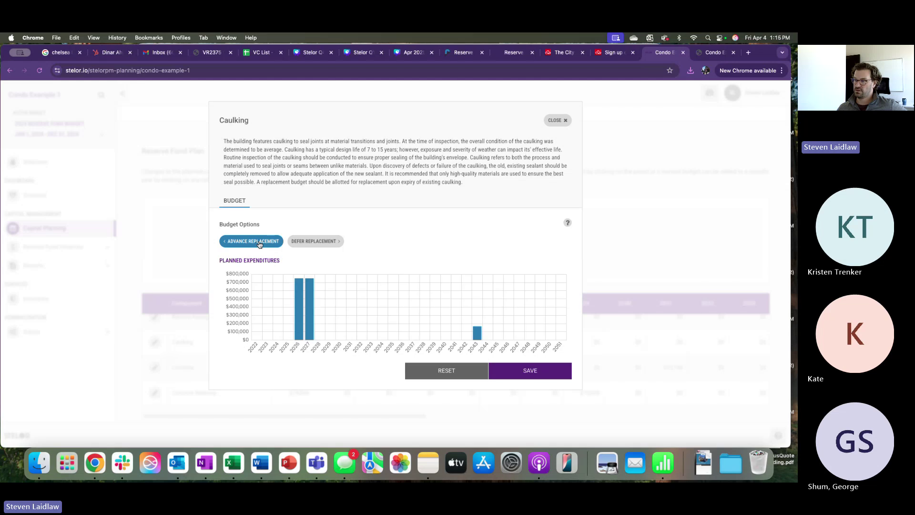
click(260, 243)
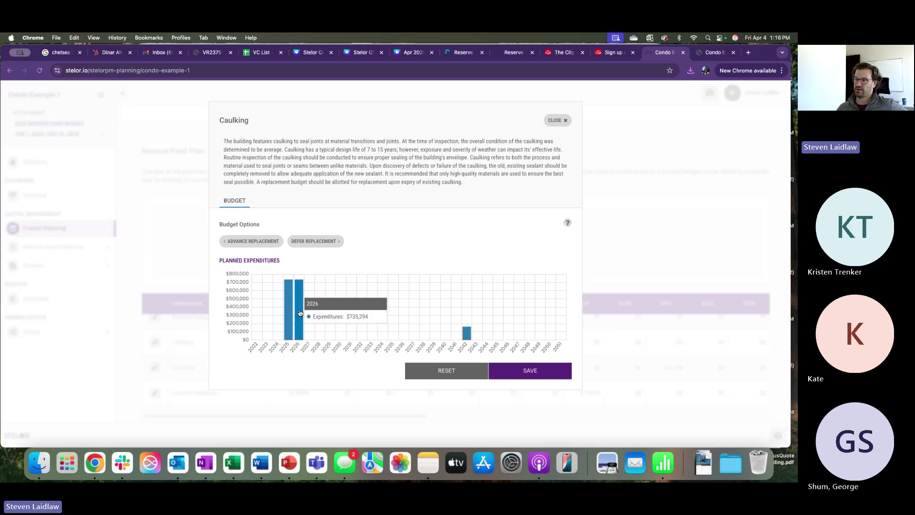
- Defer the Caulking replacement by two years to 2027 and 2028, and save the budget
click(313, 241)
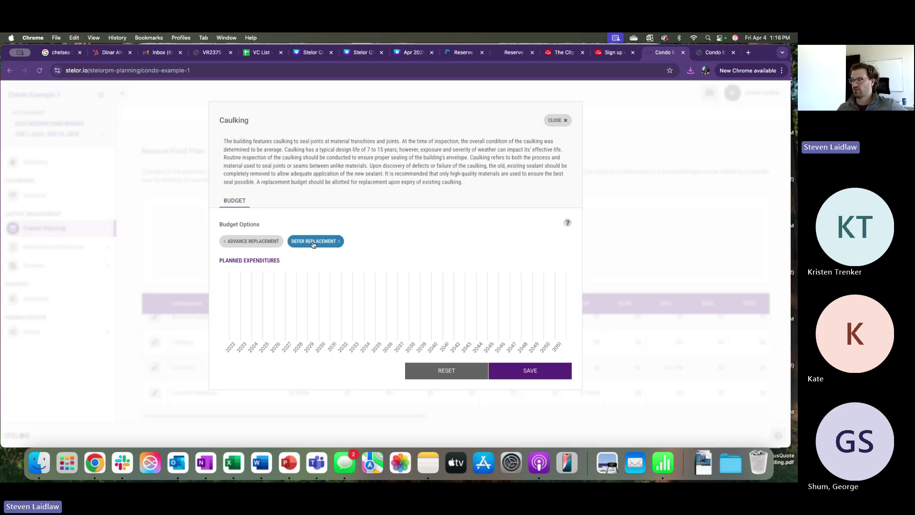
click(547, 379)
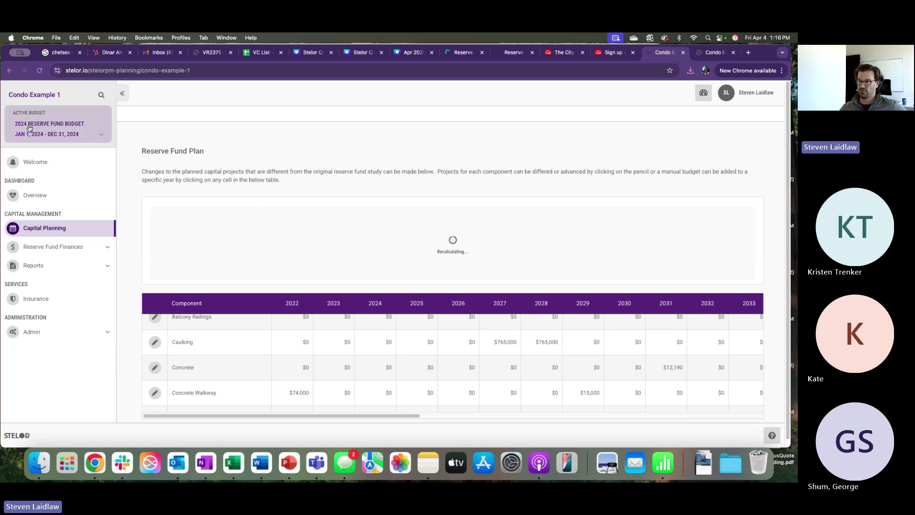
- Delete the Test budget from the property's Reserve Fund Budgets and return to the Reserve Fund Plan
click(70, 133)
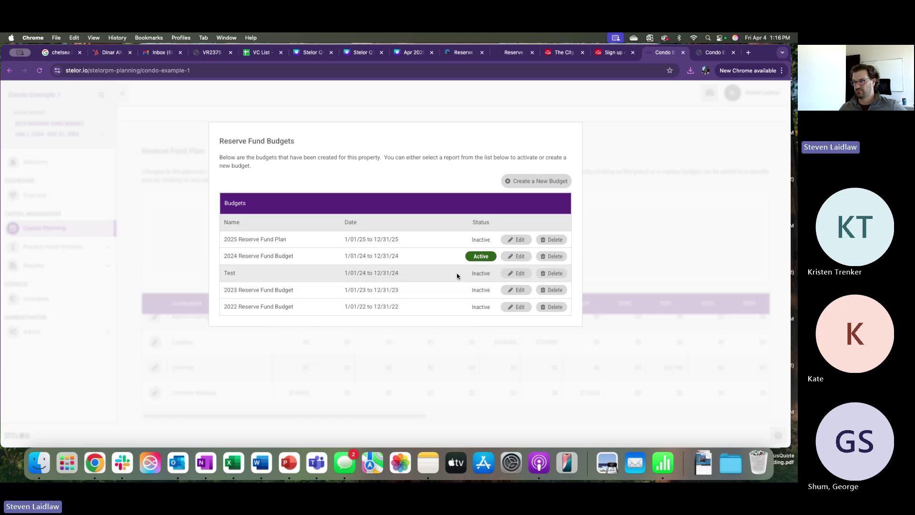
click(556, 274)
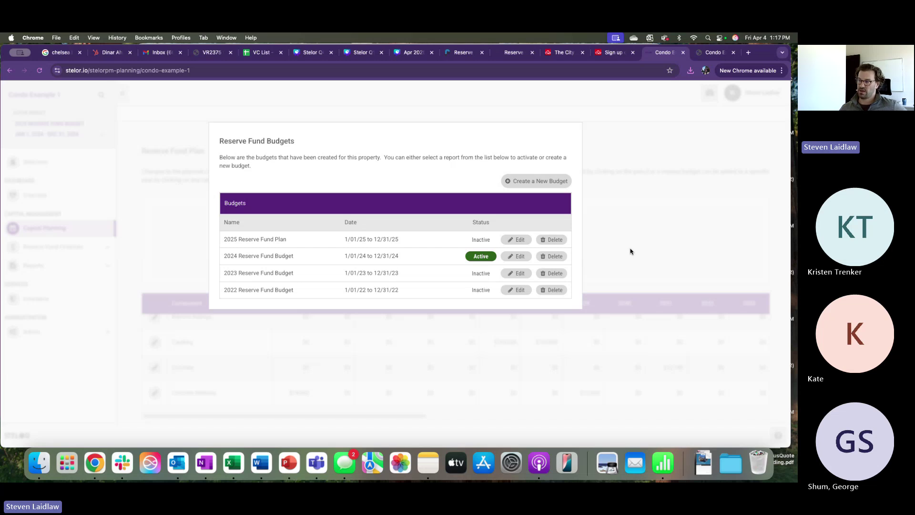
click(630, 251)
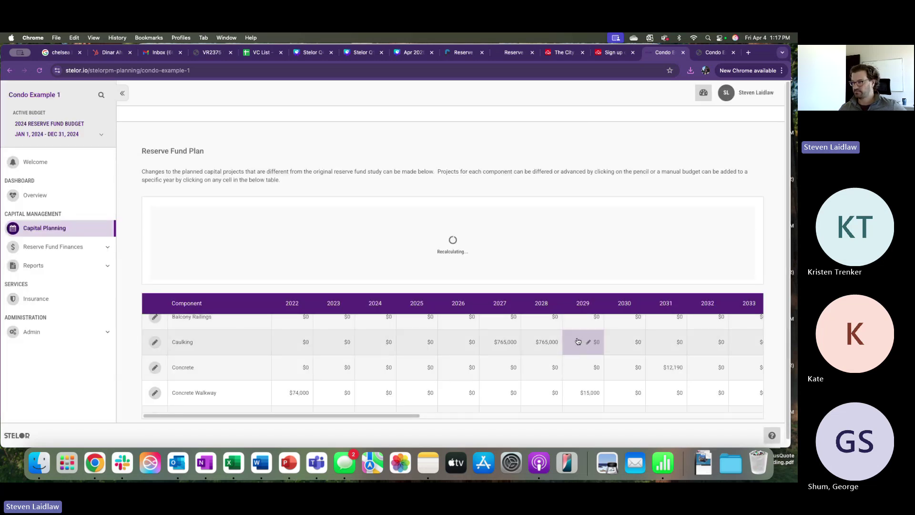
- Set the Electrical System budget for 2026 to $0 and save it
scroll(536, 377, down, 1)
scroll(536, 377, down, 5)
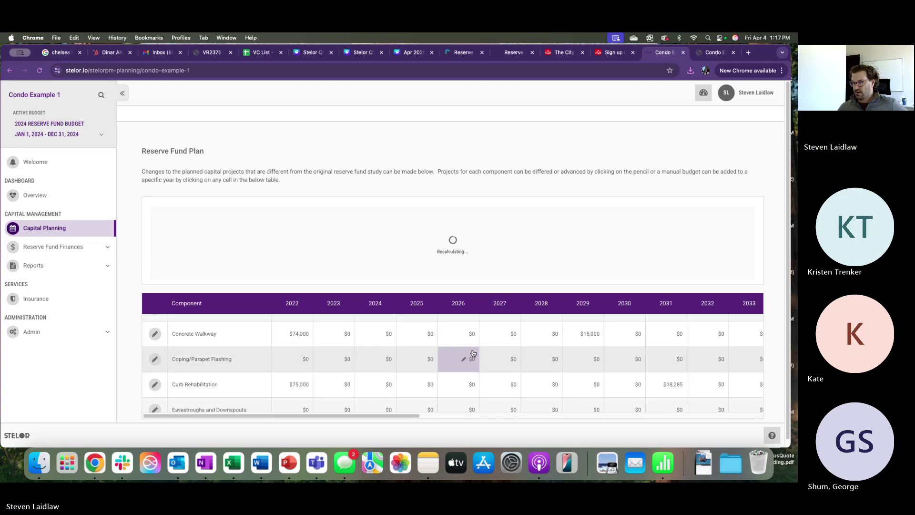
scroll(472, 353, down, 3)
scroll(472, 353, down, 4)
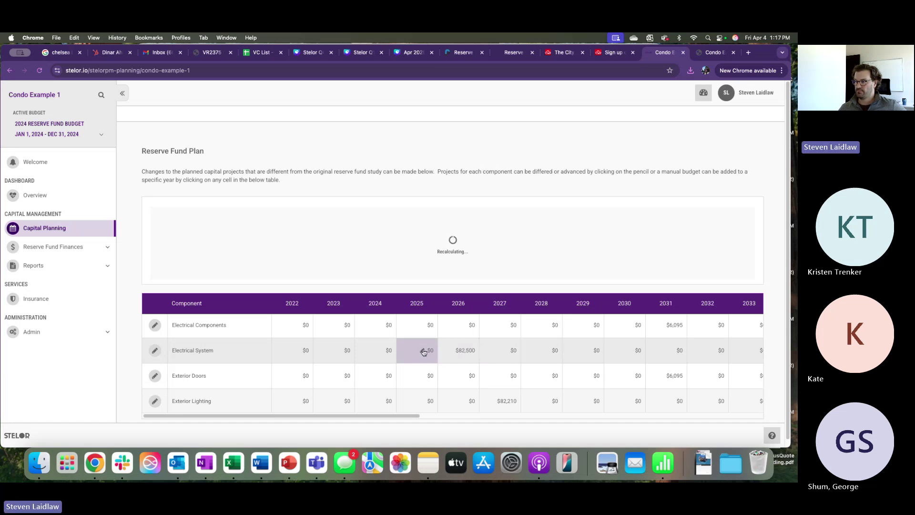
click(451, 353)
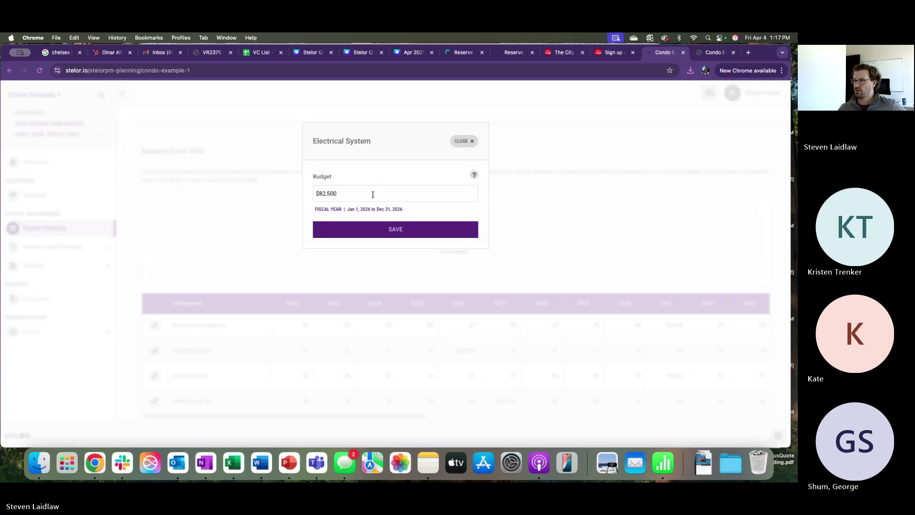
drag(375, 194, 277, 183)
text(0)
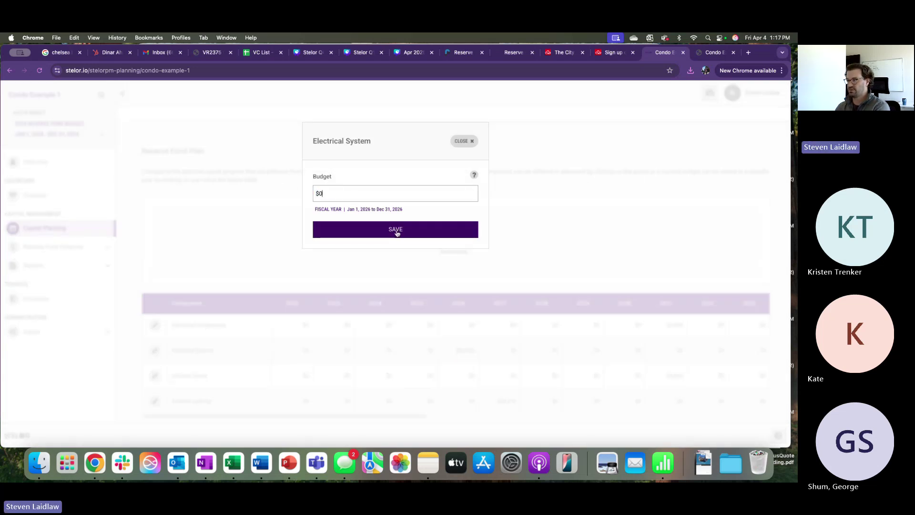
click(403, 230)
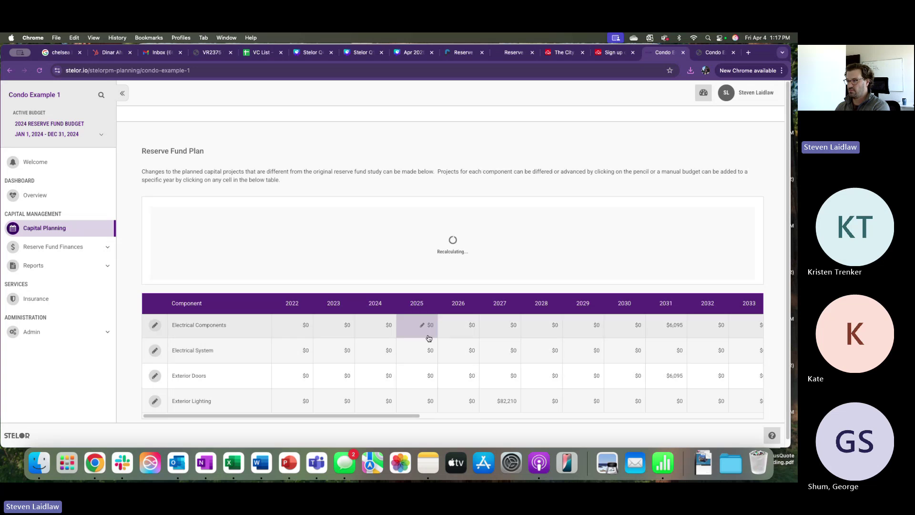
- Set the Electrical System budget in the 2025 column to $125,000 and save it
click(422, 350)
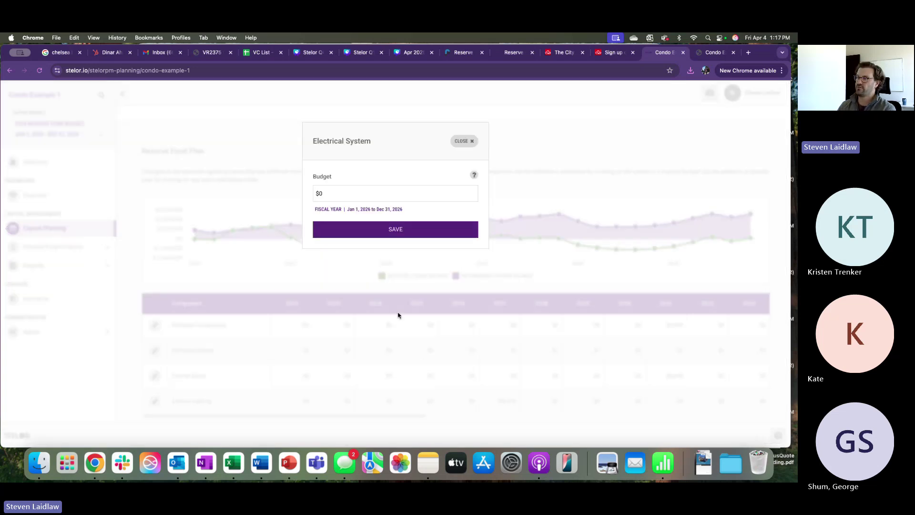
click(358, 195)
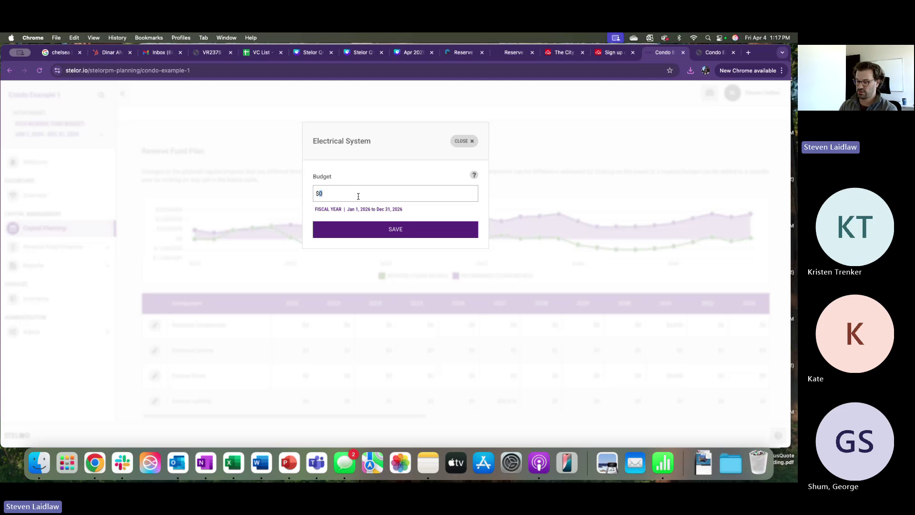
text(250000)
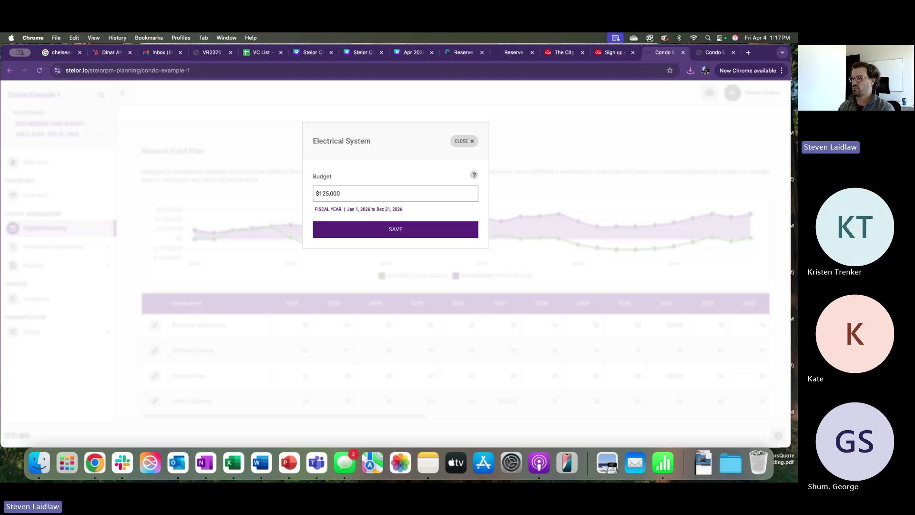
click(399, 231)
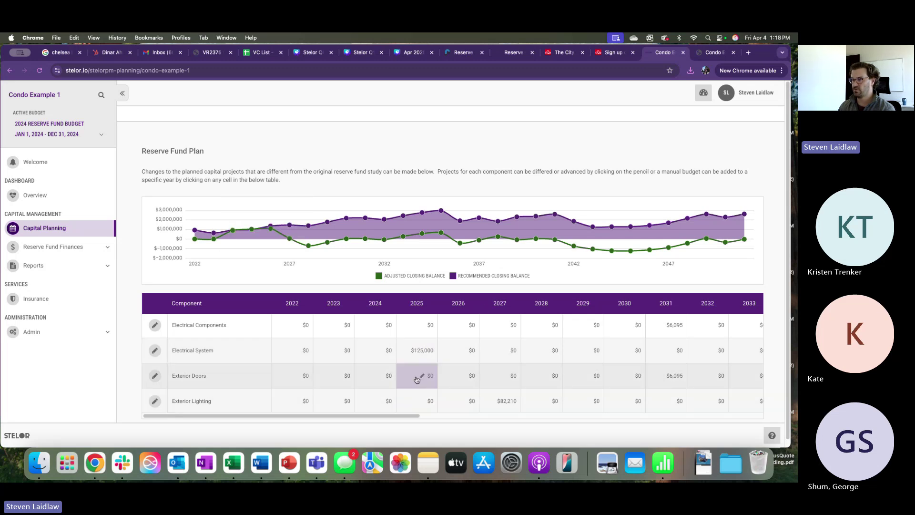
- Add a $25,000 budget for Flooring - Carpet in the 2025 column and save it
scroll(416, 379, down, 3)
scroll(425, 382, down, 5)
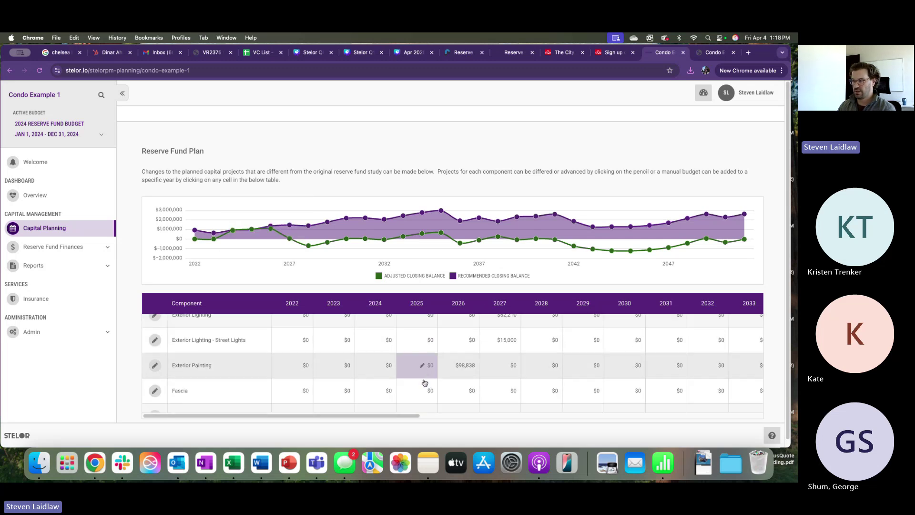
scroll(424, 382, up, 2)
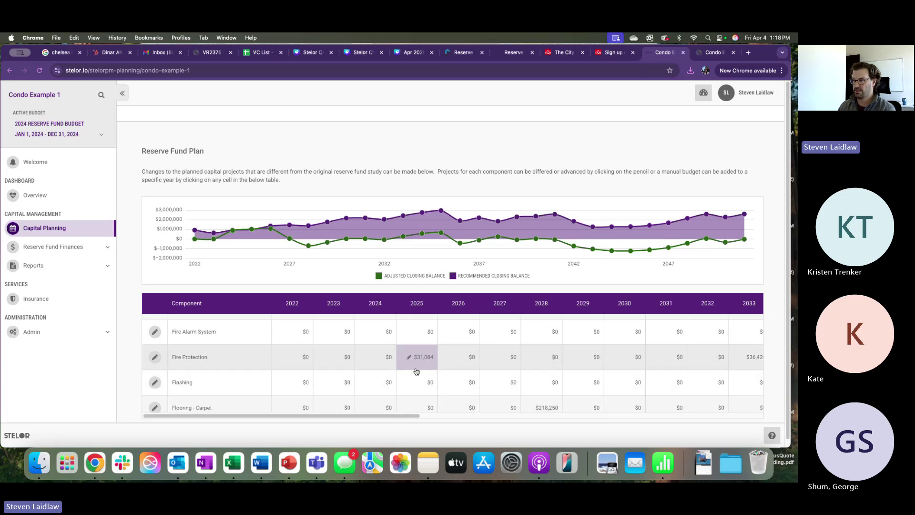
scroll(417, 371, down, 3)
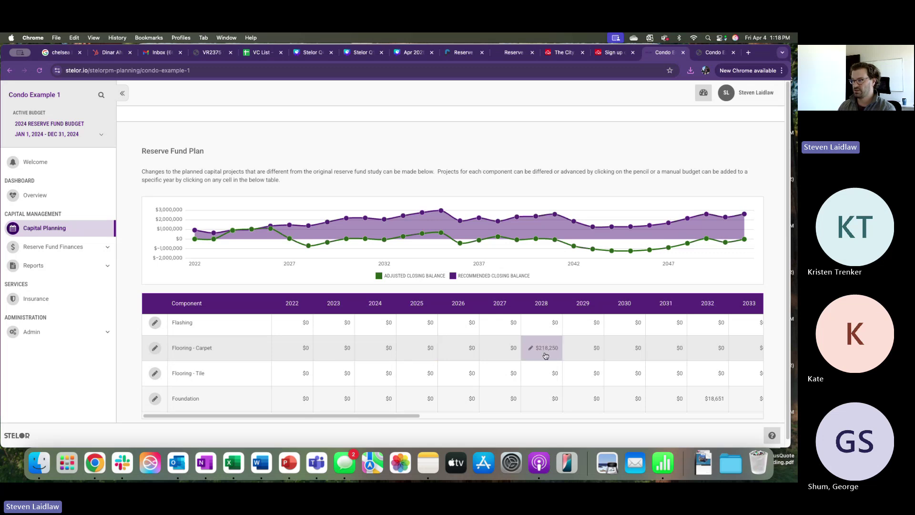
click(421, 351)
click(362, 192)
text(25,)
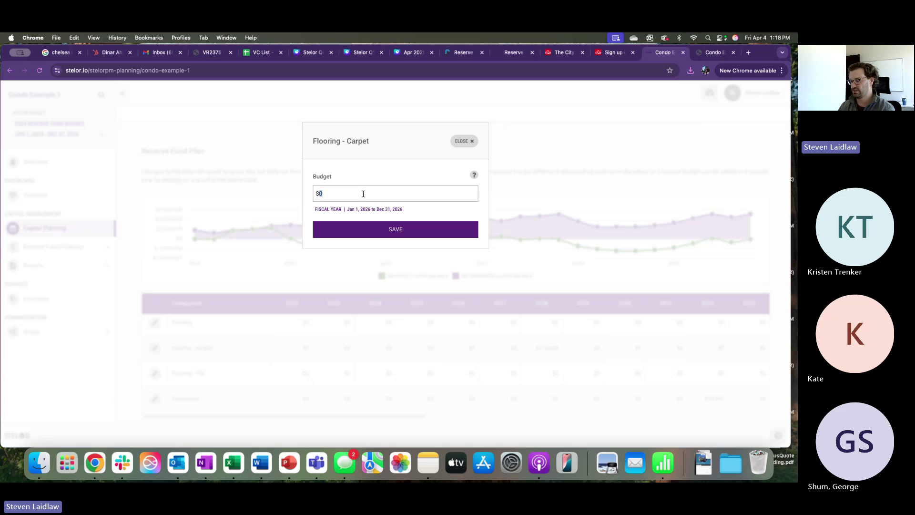
text(000)
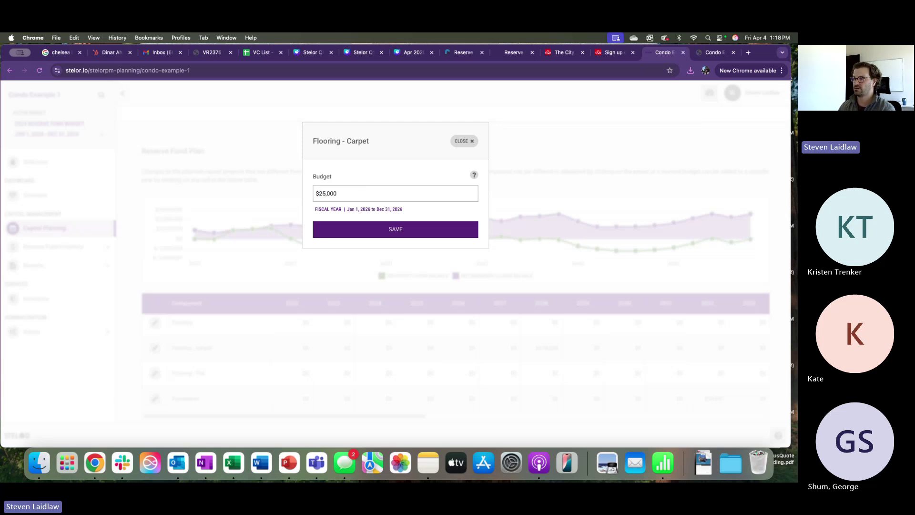
click(384, 232)
- Review the planned expenditures of the components in the Reserve Fund Plan, down to Windows and back up to Asphalt
scroll(430, 371, down, 3)
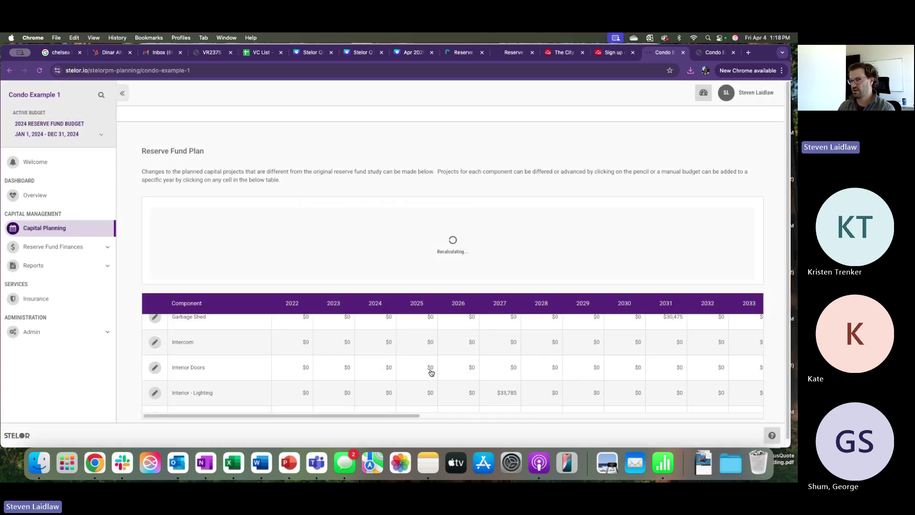
scroll(431, 372, down, 5)
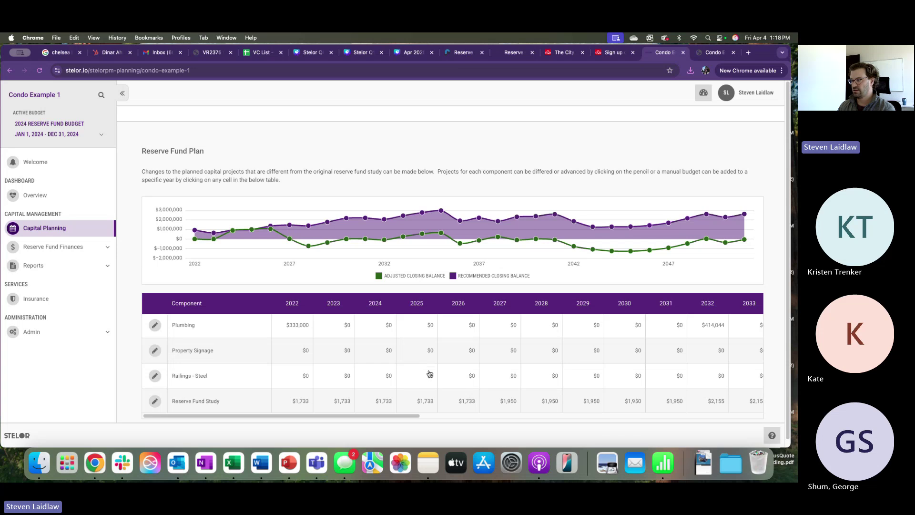
scroll(430, 374, down, 4)
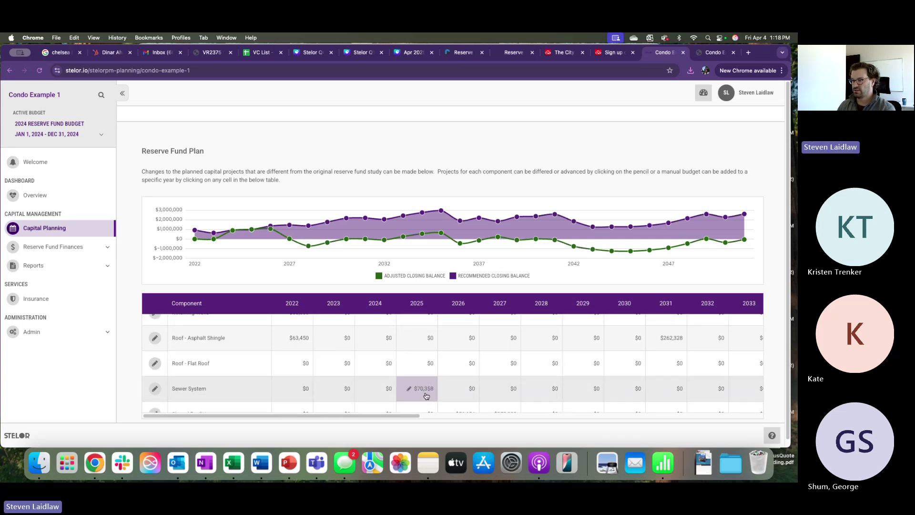
scroll(426, 396, down, 4)
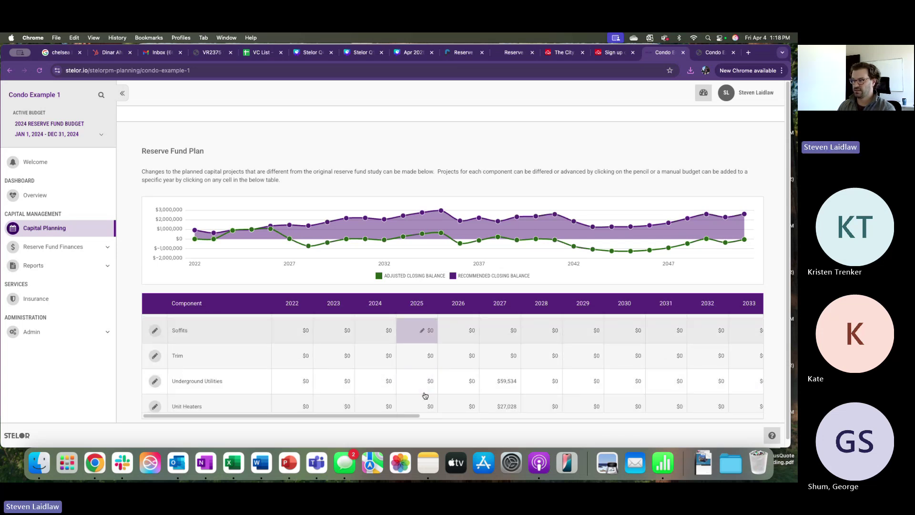
scroll(424, 394, down, 2)
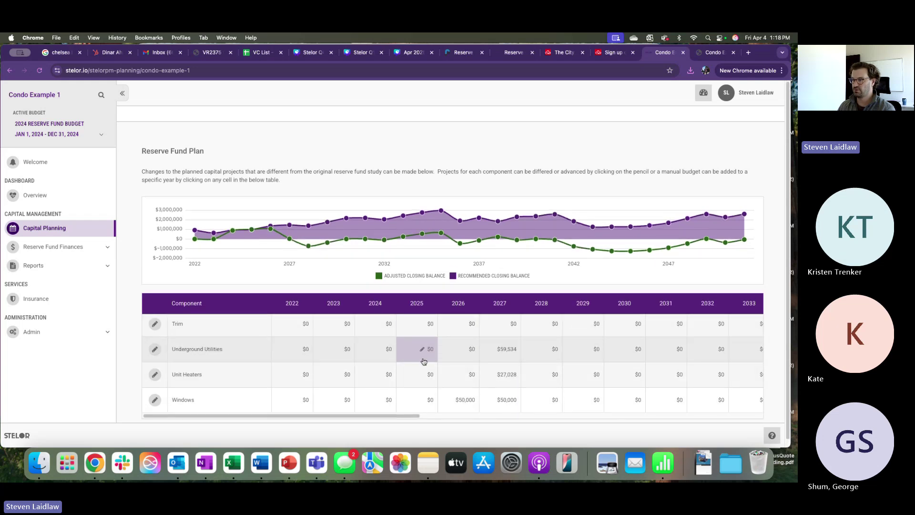
scroll(422, 361, up, 15)
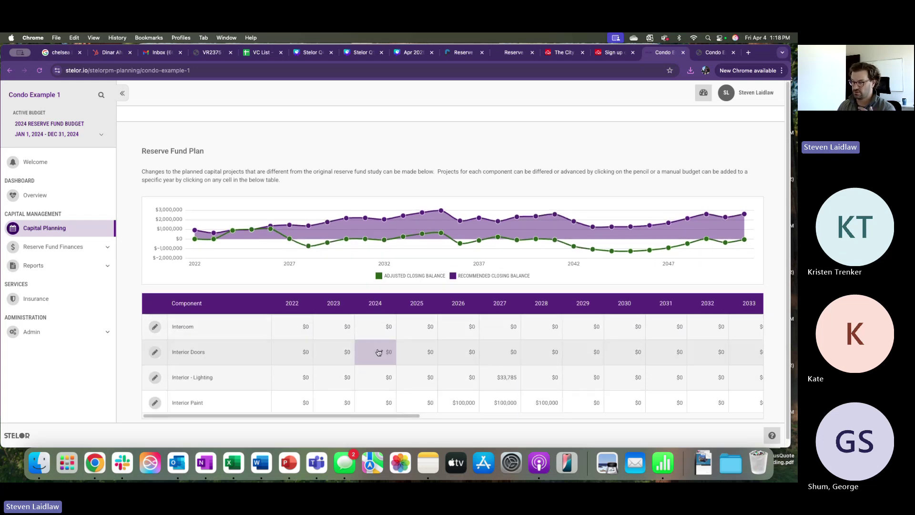
scroll(379, 353, up, 5)
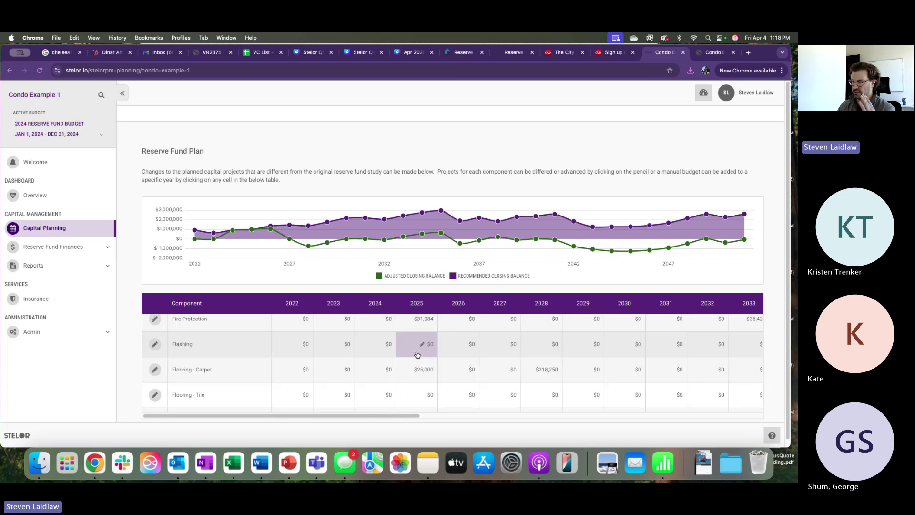
scroll(414, 356, up, 5)
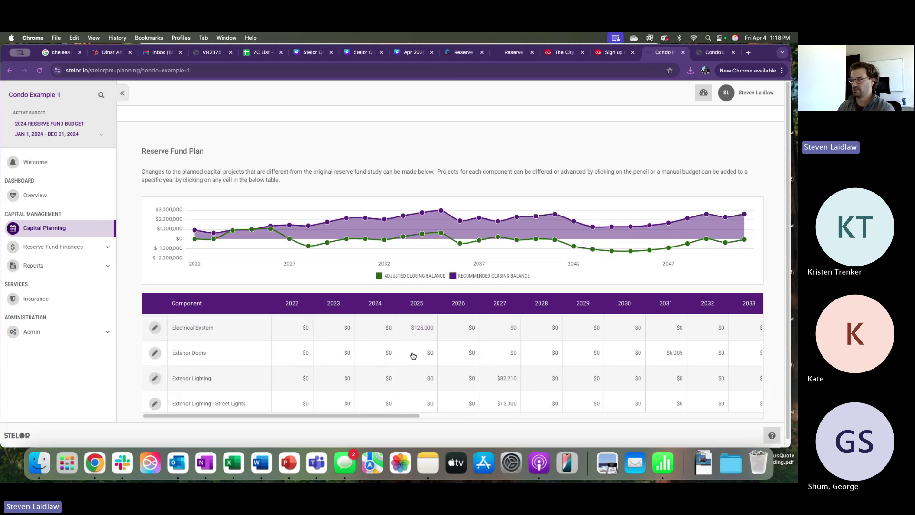
scroll(411, 356, up, 5)
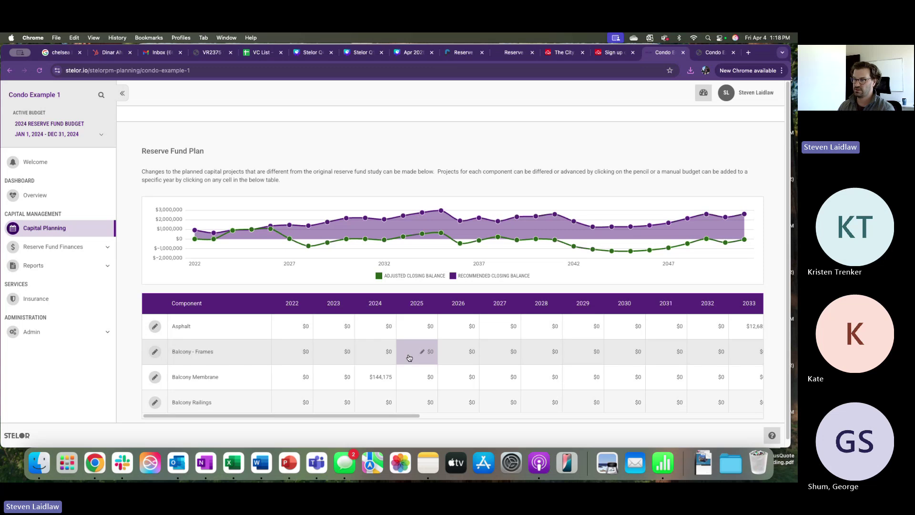